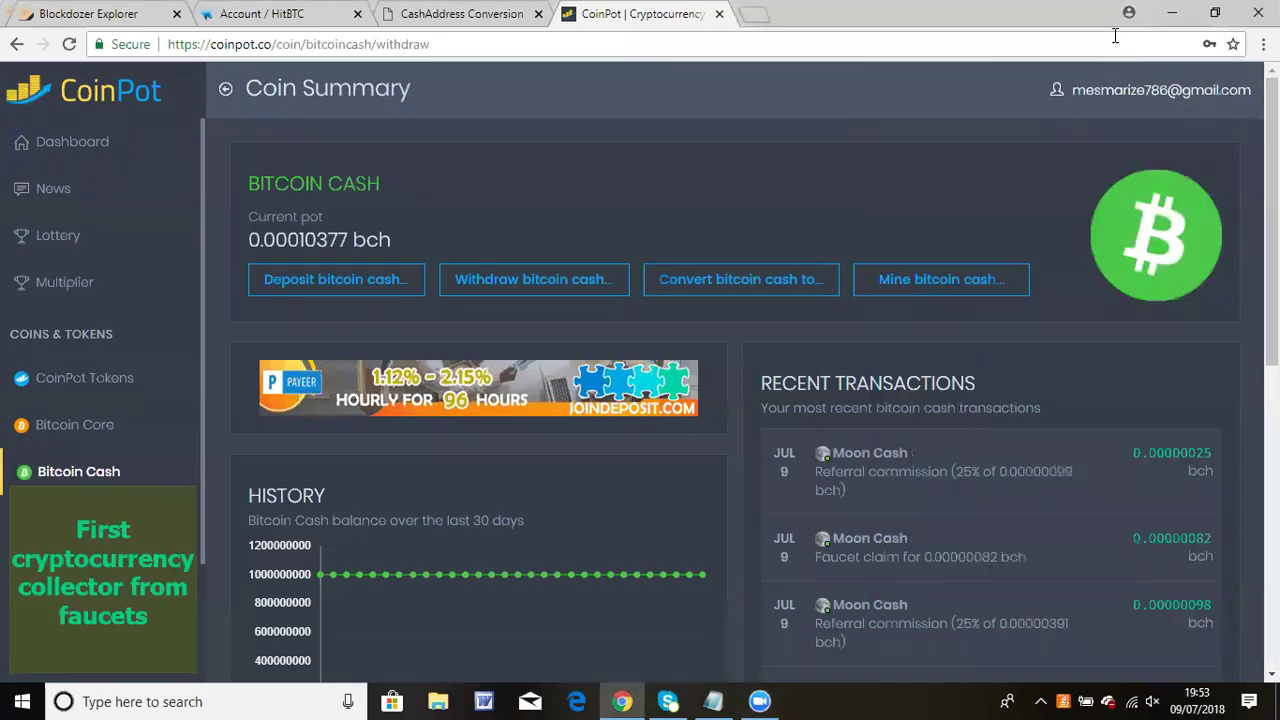
Switch to the HitBTC account page and copy the Bitcoin Cash deposit wallet address
{"action": "left_click", "coordinate": [236, 17]}
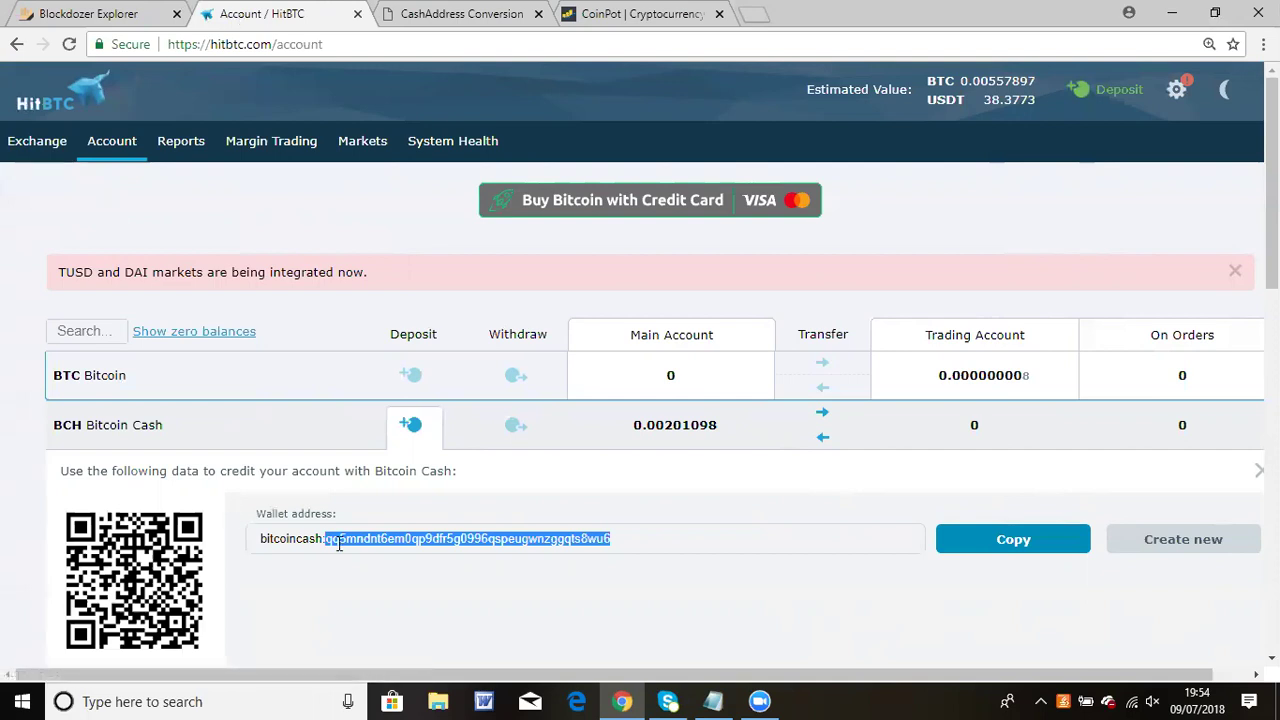
{"action": "double_click", "coordinate": [273, 538]}
{"action": "left_click", "coordinate": [646, 540]}
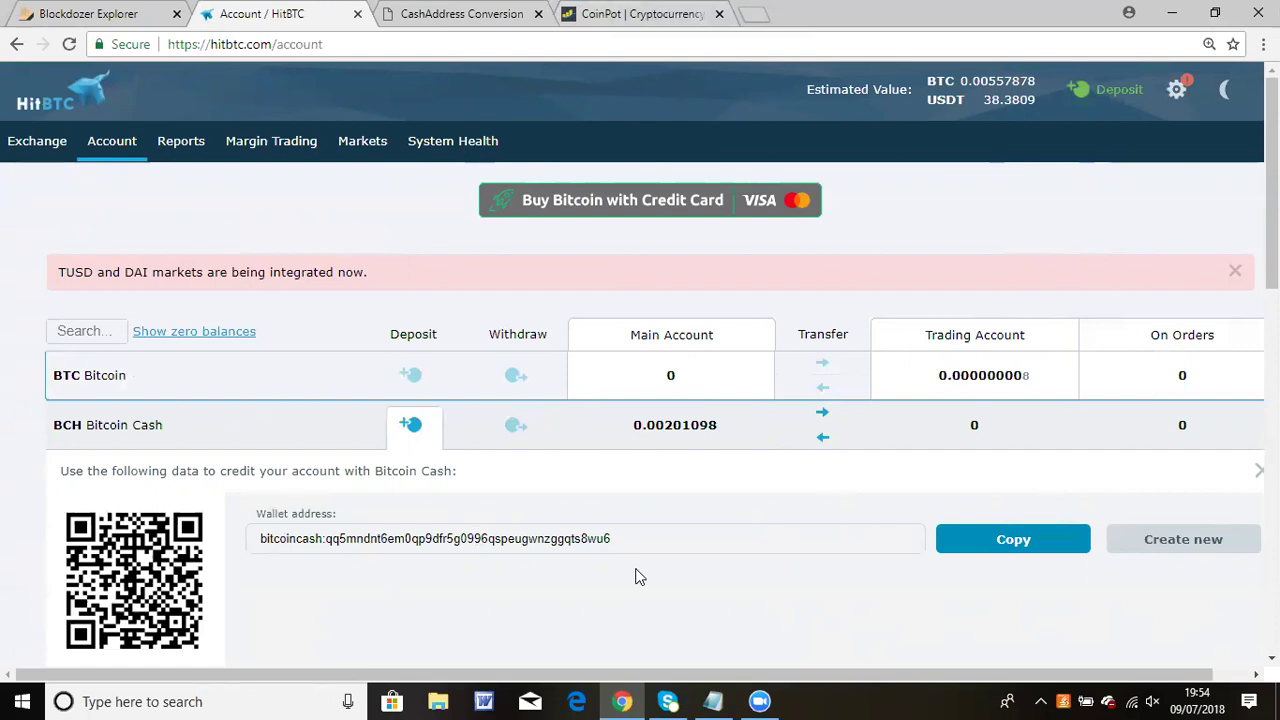
{"action": "left_click_drag", "start_coordinate": [615, 537], "coordinate": [328, 547]}
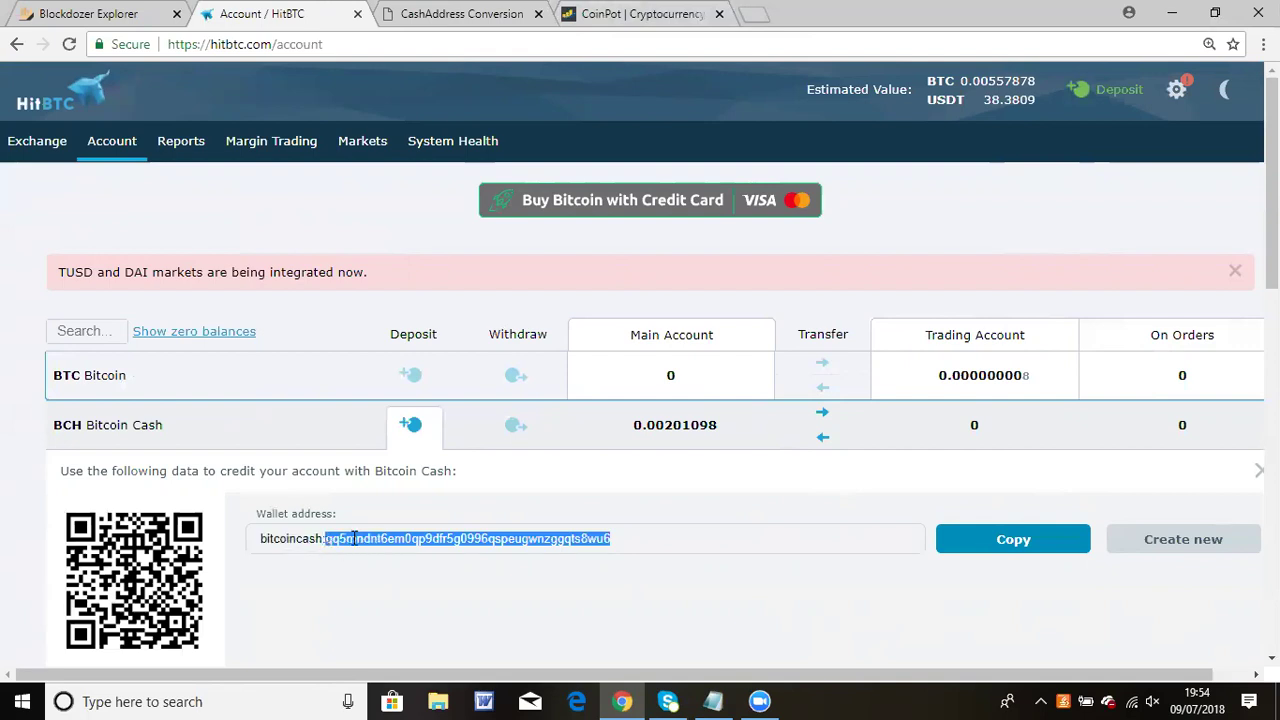
{"action": "right_click", "coordinate": [353, 538]}
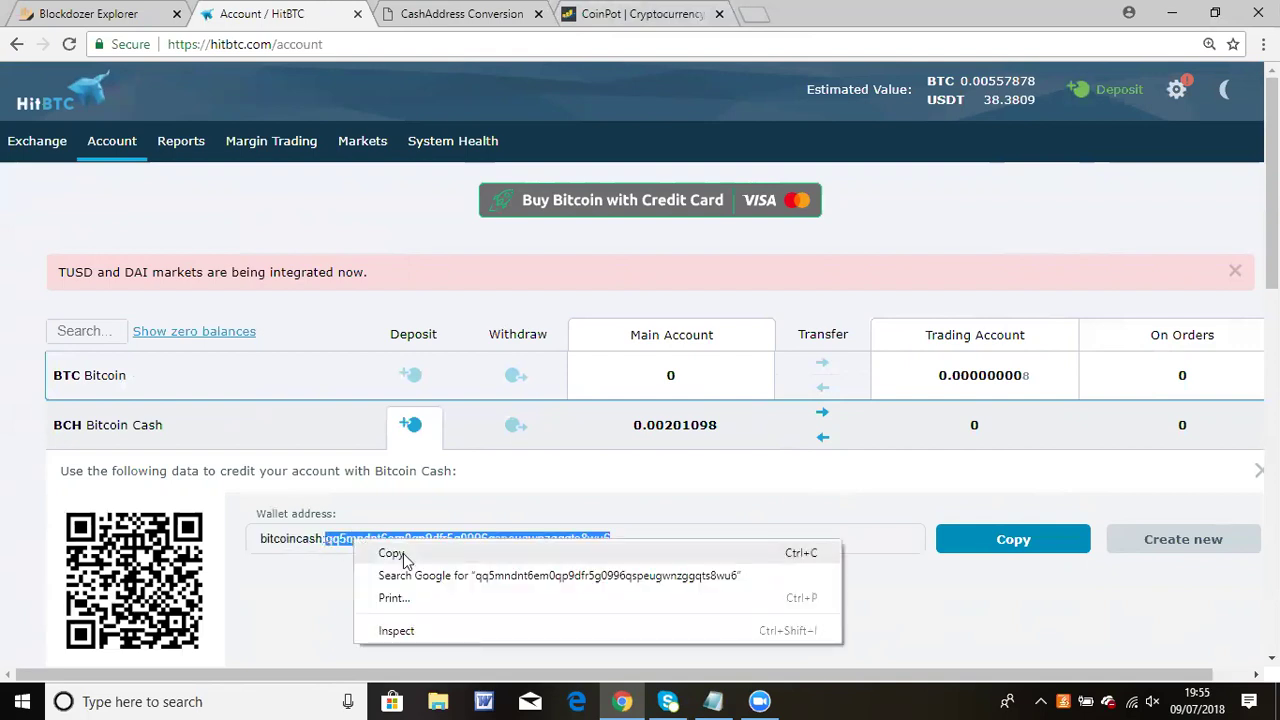
{"action": "left_click", "coordinate": [392, 553]}
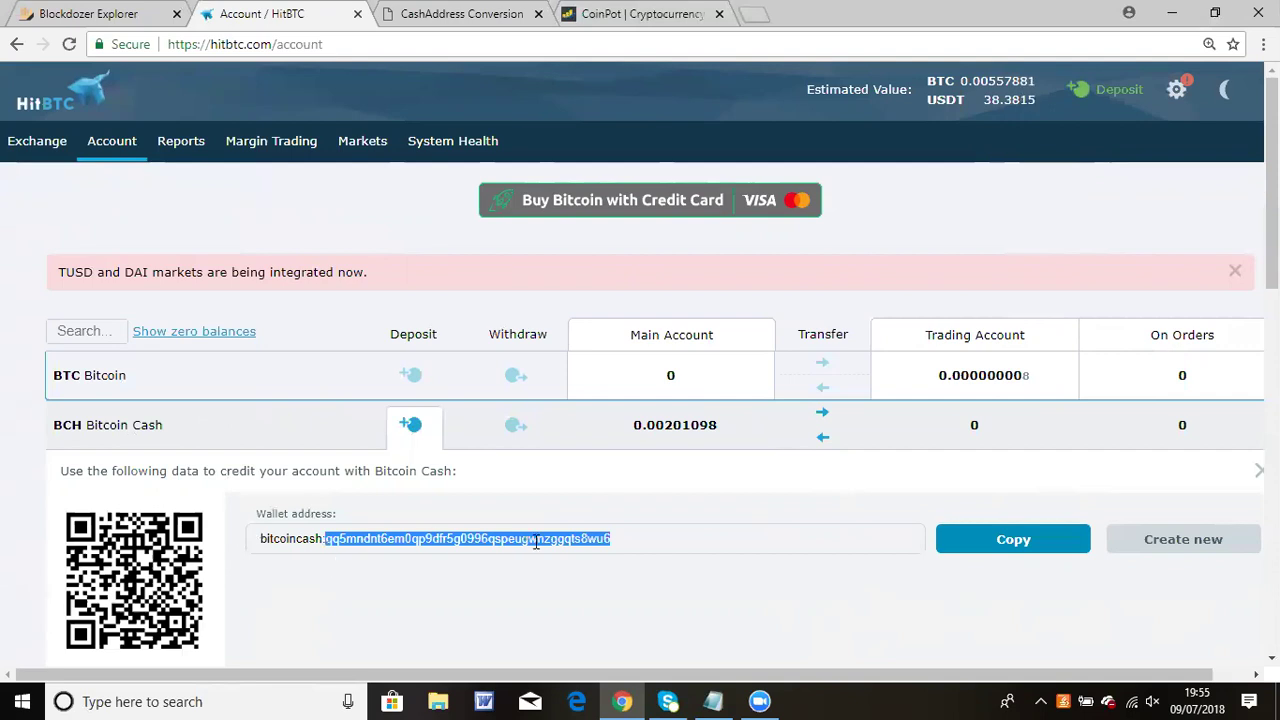
{"action": "left_click", "coordinate": [1037, 545]}
Switch to the Bitcoin Cash Address Converter and replace the entered address with the copied HitBTC wallet address
{"action": "left_click", "coordinate": [428, 20]}
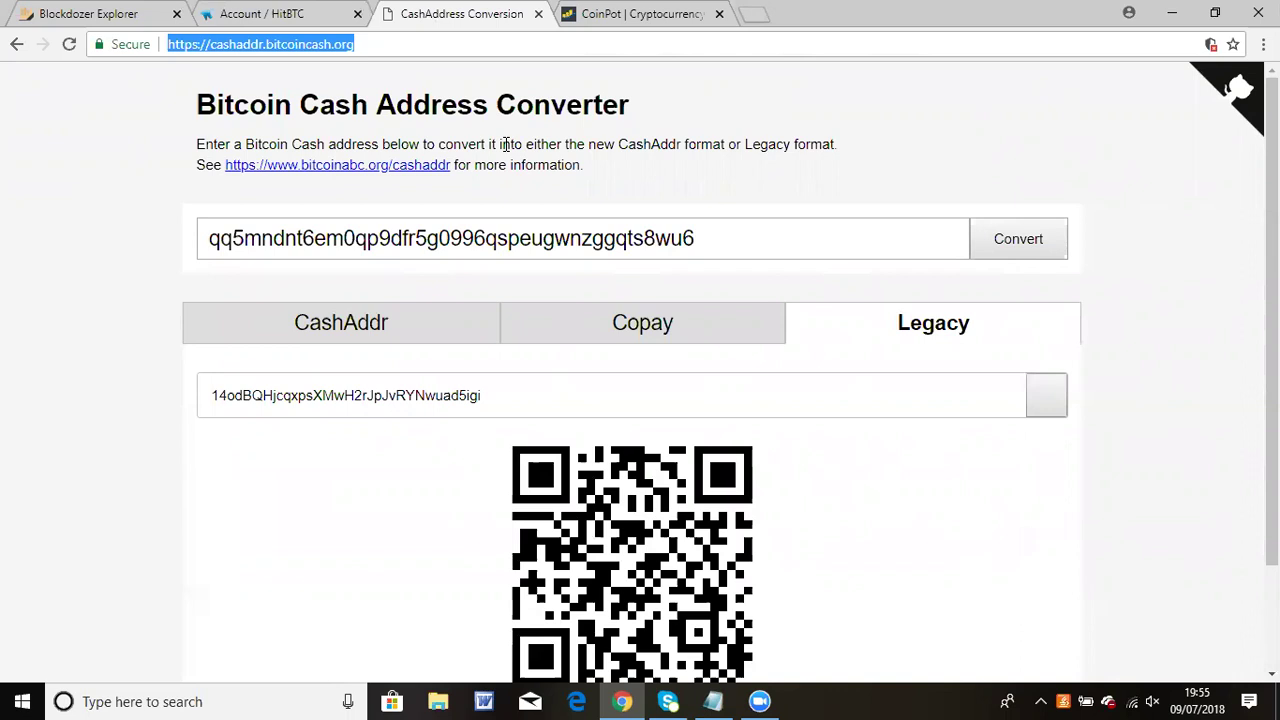
{"action": "left_click", "coordinate": [729, 243]}
{"action": "left_click_drag", "start_coordinate": [697, 238], "coordinate": [118, 220]}
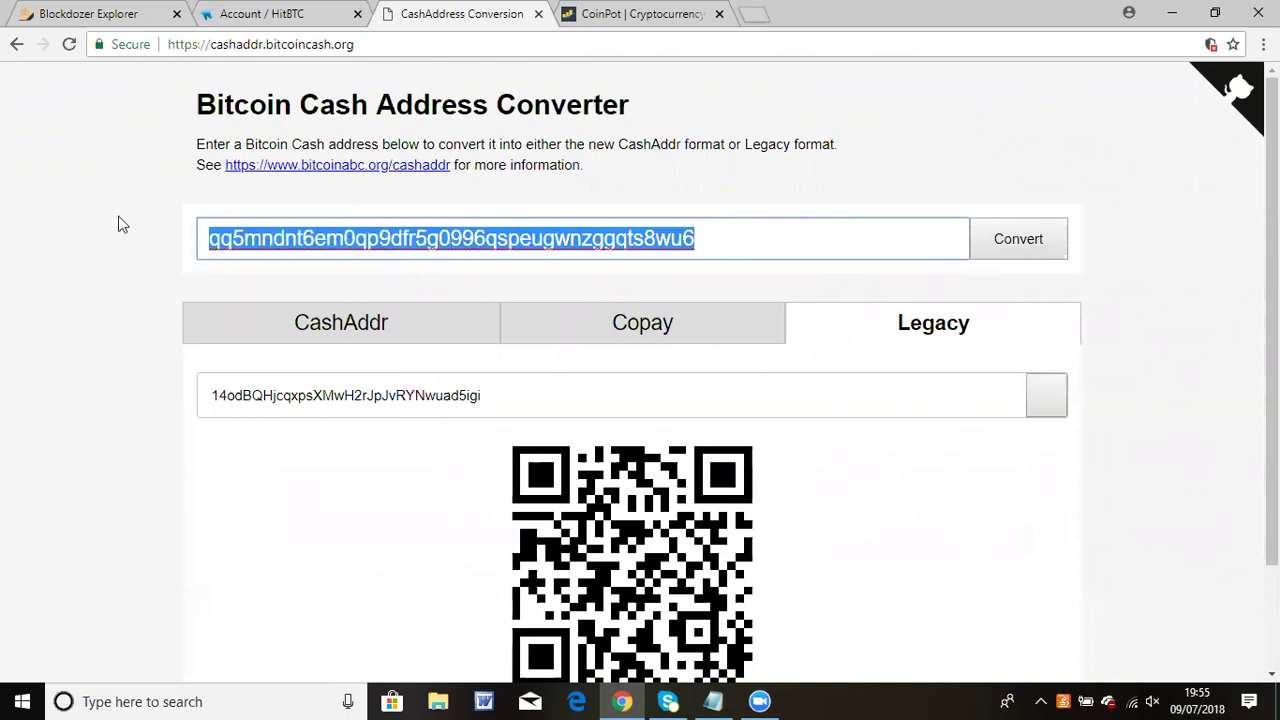
{"action": "key", "text": "BackSpace"}
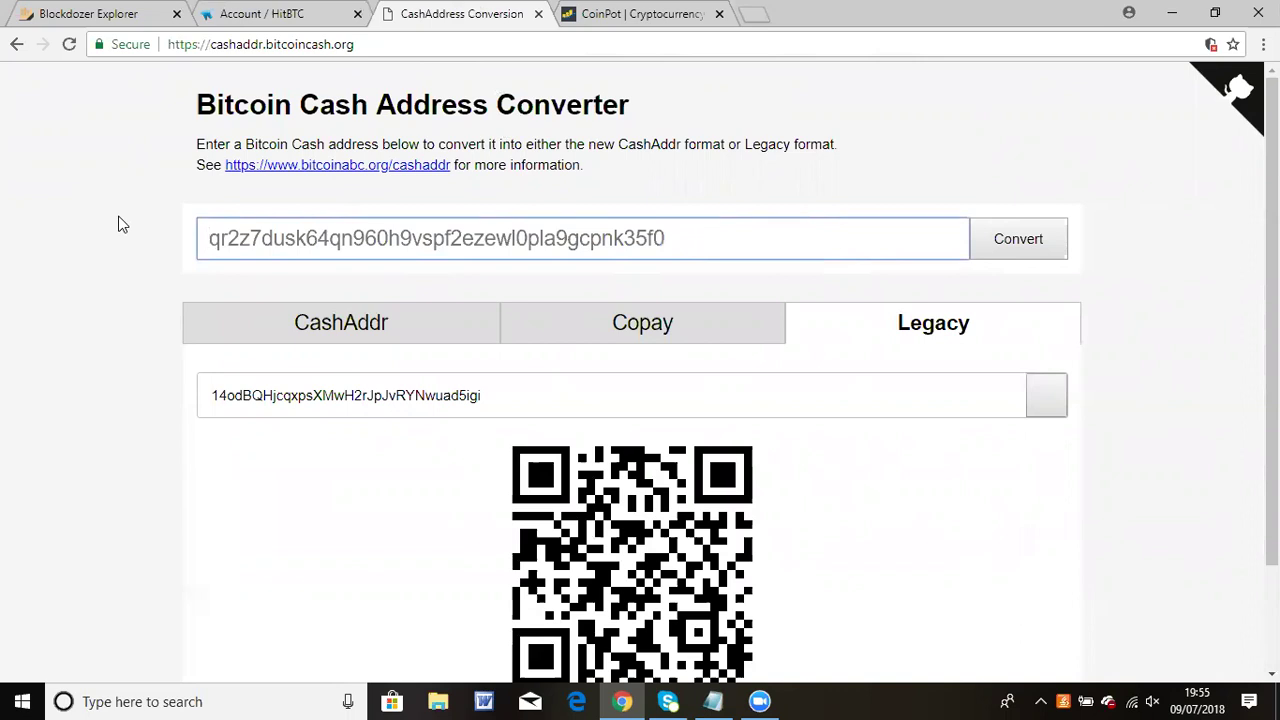
{"action": "key", "text": "ctrl+v"}
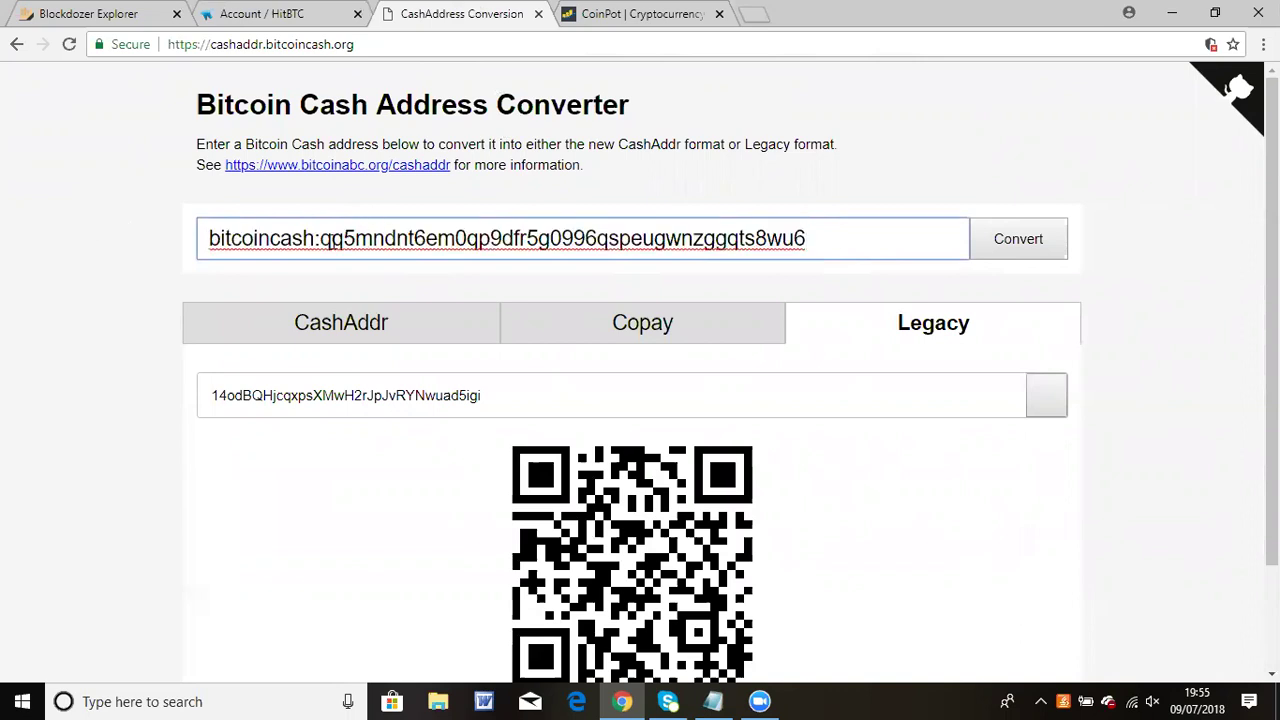
Remove the "bitcoincash:" prefix from the entered address and convert it
{"action": "left_click", "coordinate": [319, 238]}
{"action": "key", "text": "BackSpace"}
{"action": "key", "text": "BackSpace"}
{"action": "key", "text": "BackSpace"}
{"action": "key", "text": "BackSpace"}
{"action": "key", "text": "BackSpace"}
{"action": "key", "text": "BackSpace"}
{"action": "key", "text": "BackSpace"}
{"action": "key", "text": "BackSpace"}
{"action": "key", "text": "BackSpace"}
{"action": "key", "text": "BackSpace"}
{"action": "key", "text": "BackSpace"}
{"action": "key", "text": "BackSpace"}
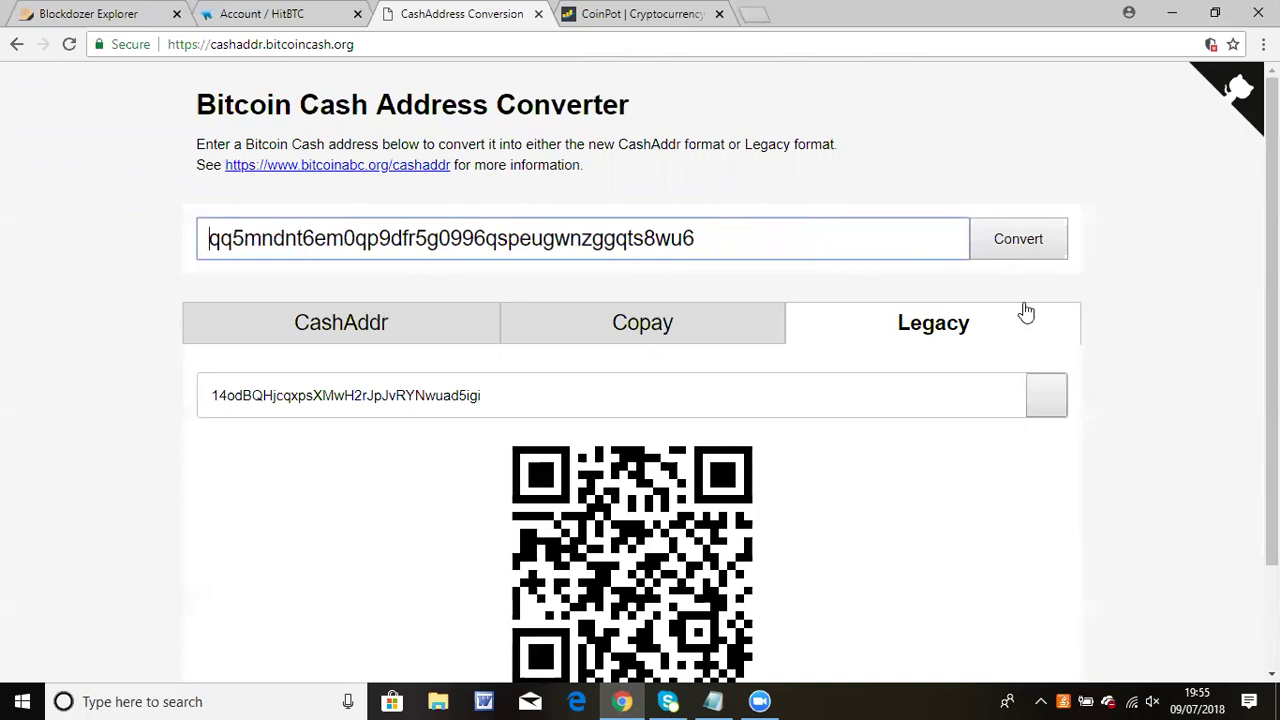
{"action": "left_click", "coordinate": [1014, 245]}
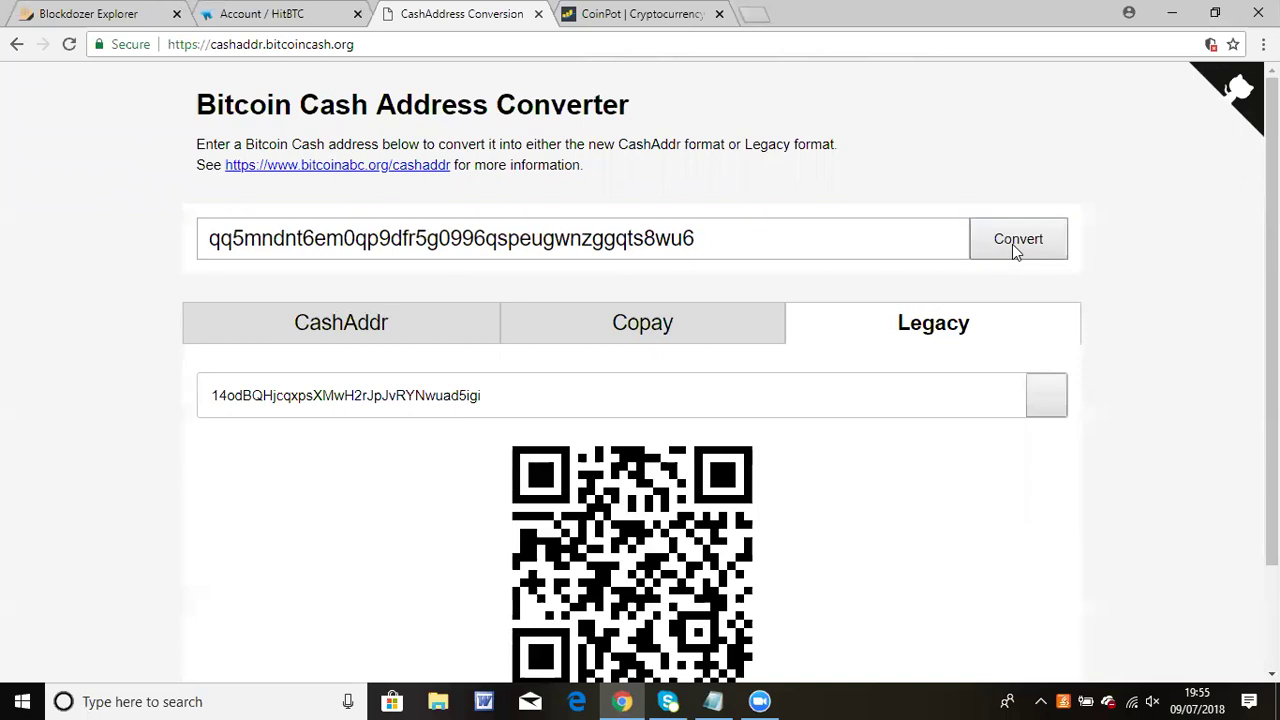
Check the CashAddr and Copay versions of the converted address, and copy its Legacy version
{"action": "left_click", "coordinate": [341, 325]}
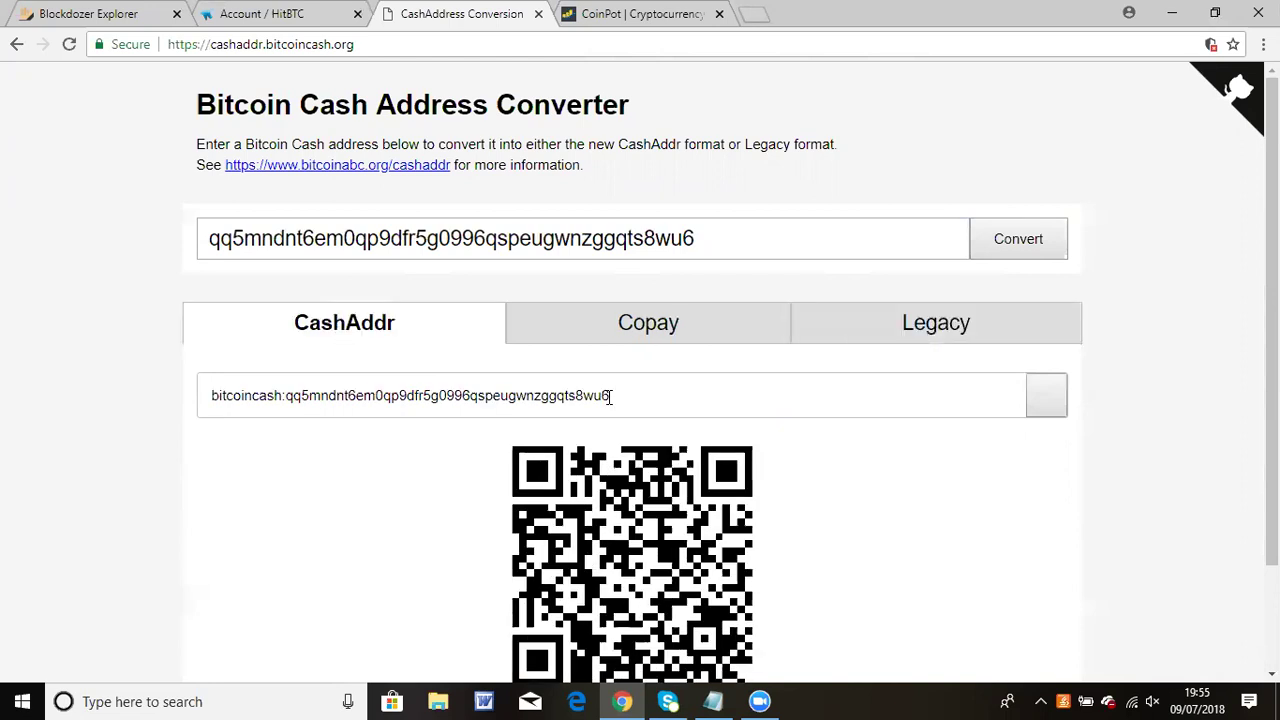
{"action": "left_click", "coordinate": [630, 342]}
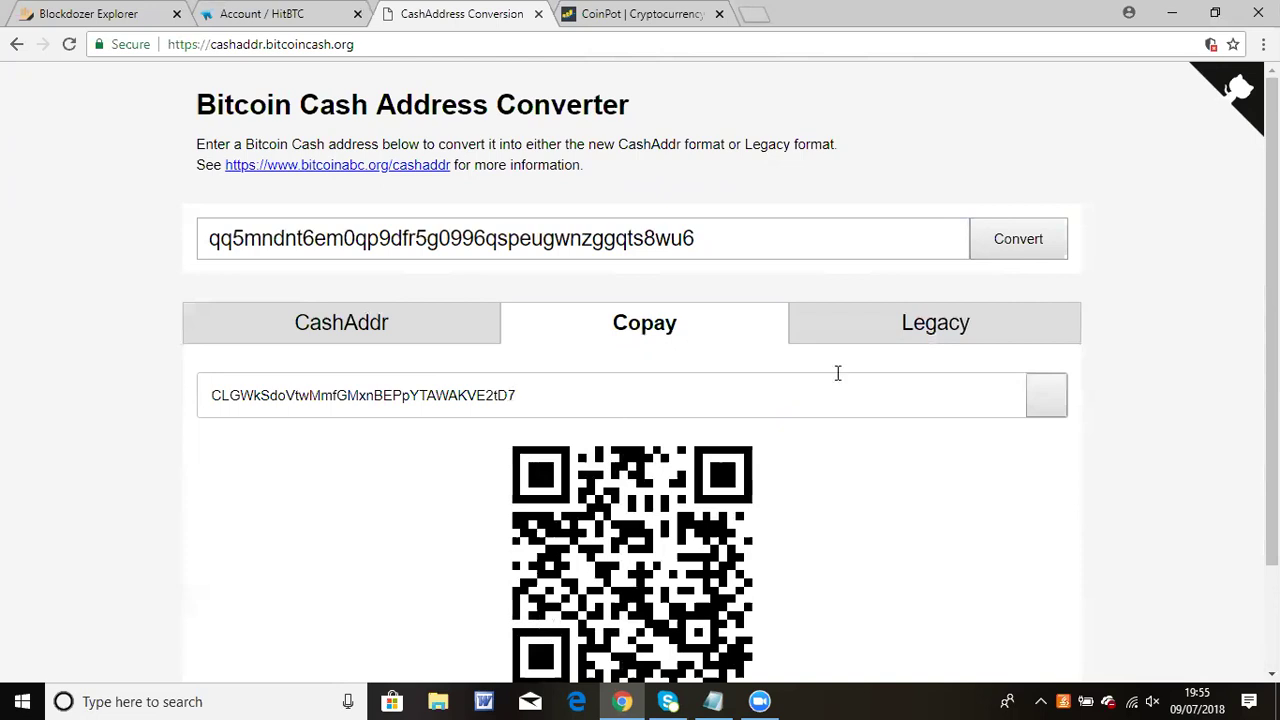
{"action": "left_click", "coordinate": [926, 330]}
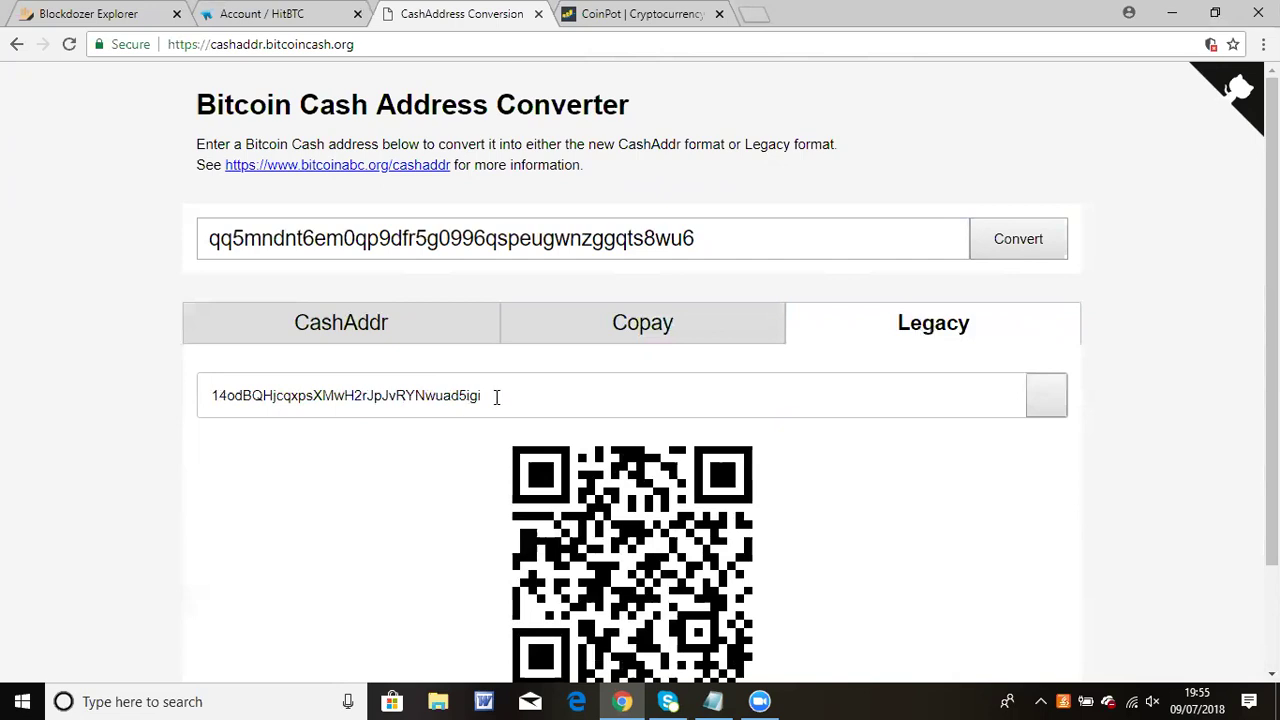
{"action": "left_click_drag", "start_coordinate": [502, 397], "coordinate": [180, 364]}
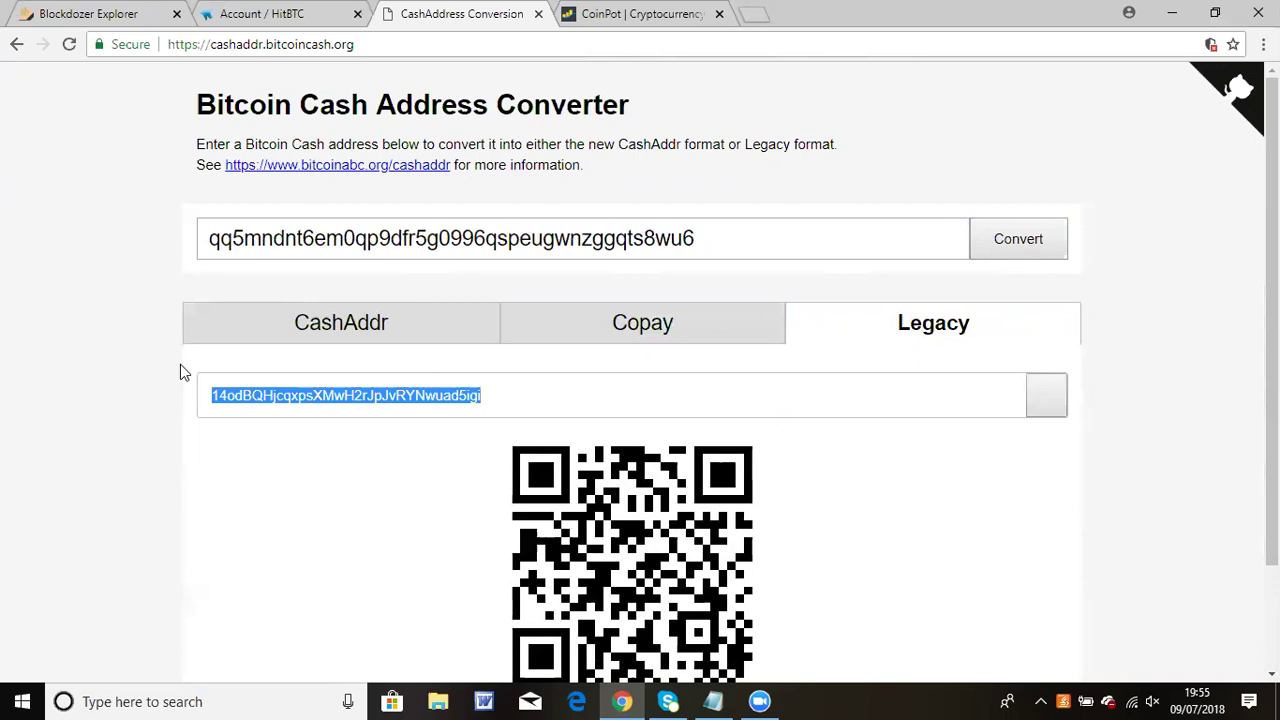
{"action": "right_click", "coordinate": [298, 395]}
{"action": "left_click", "coordinate": [331, 412]}
Switch to CoinPot, open the Bitcoin Cash withdrawal form and select the whole withdrawal address
{"action": "left_click", "coordinate": [620, 13]}
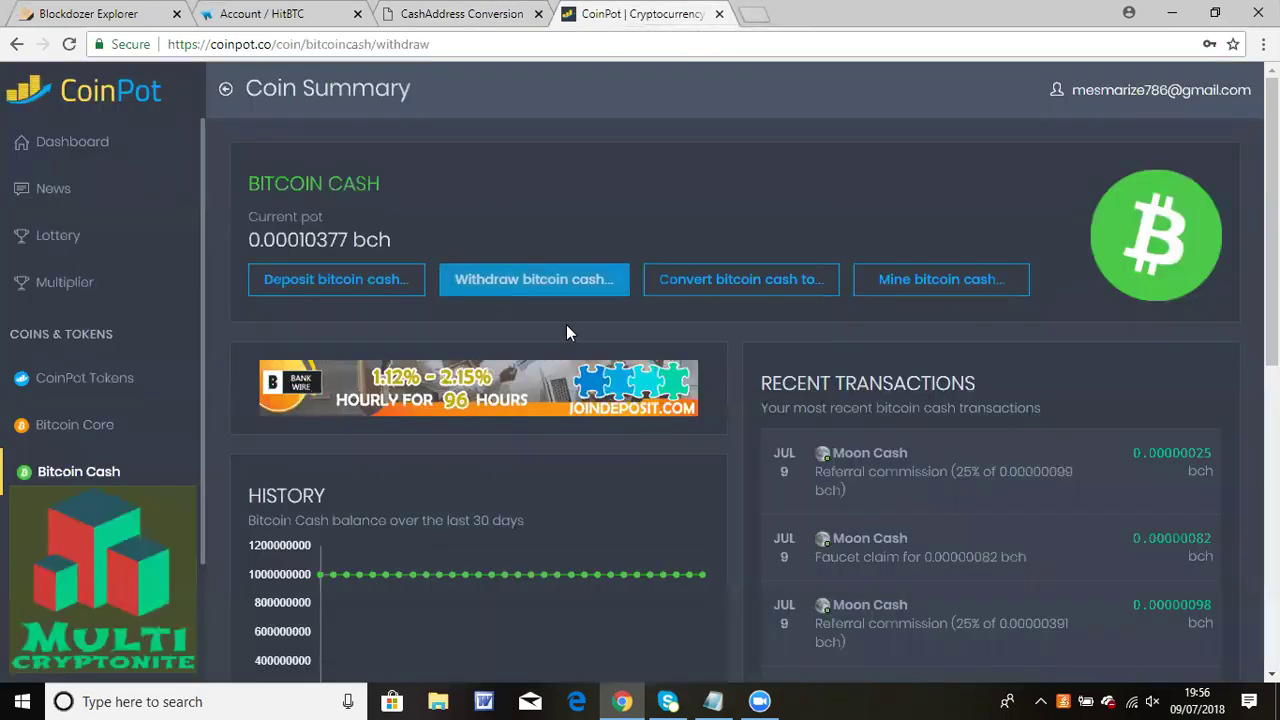
{"action": "left_click", "coordinate": [487, 280]}
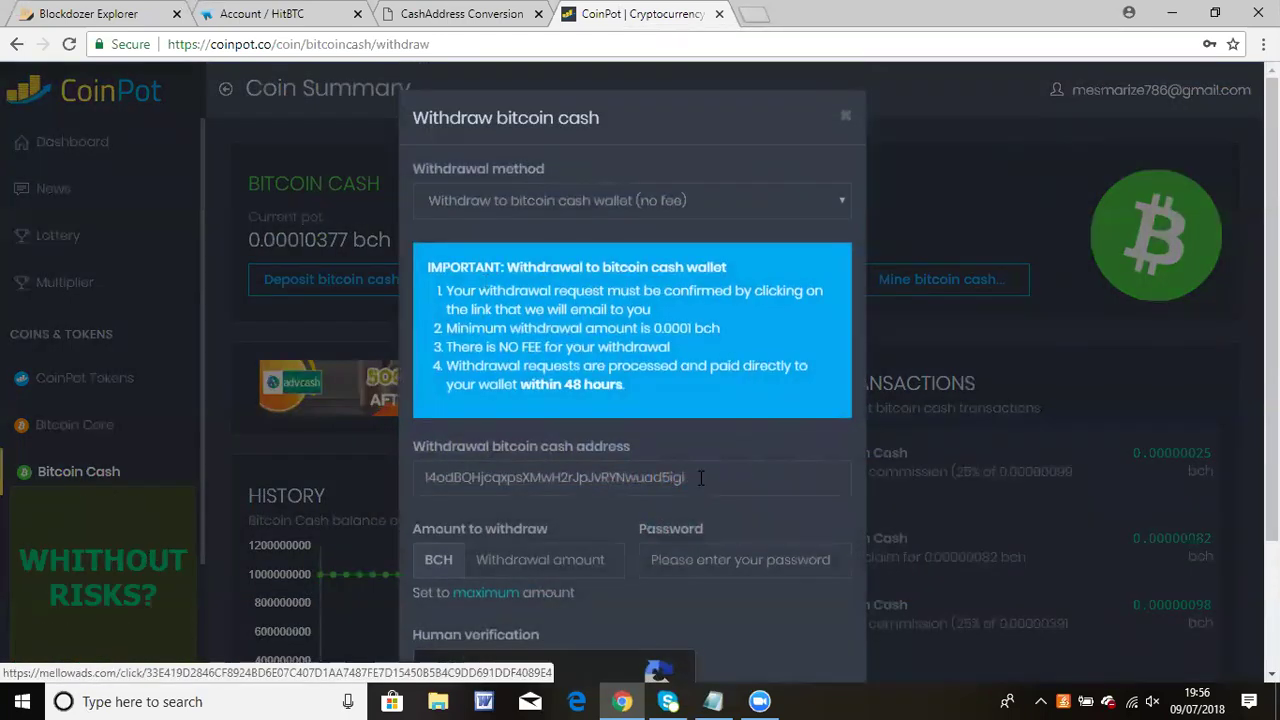
{"action": "left_click", "coordinate": [701, 478]}
{"action": "left_click_drag", "start_coordinate": [701, 478], "coordinate": [418, 478]}
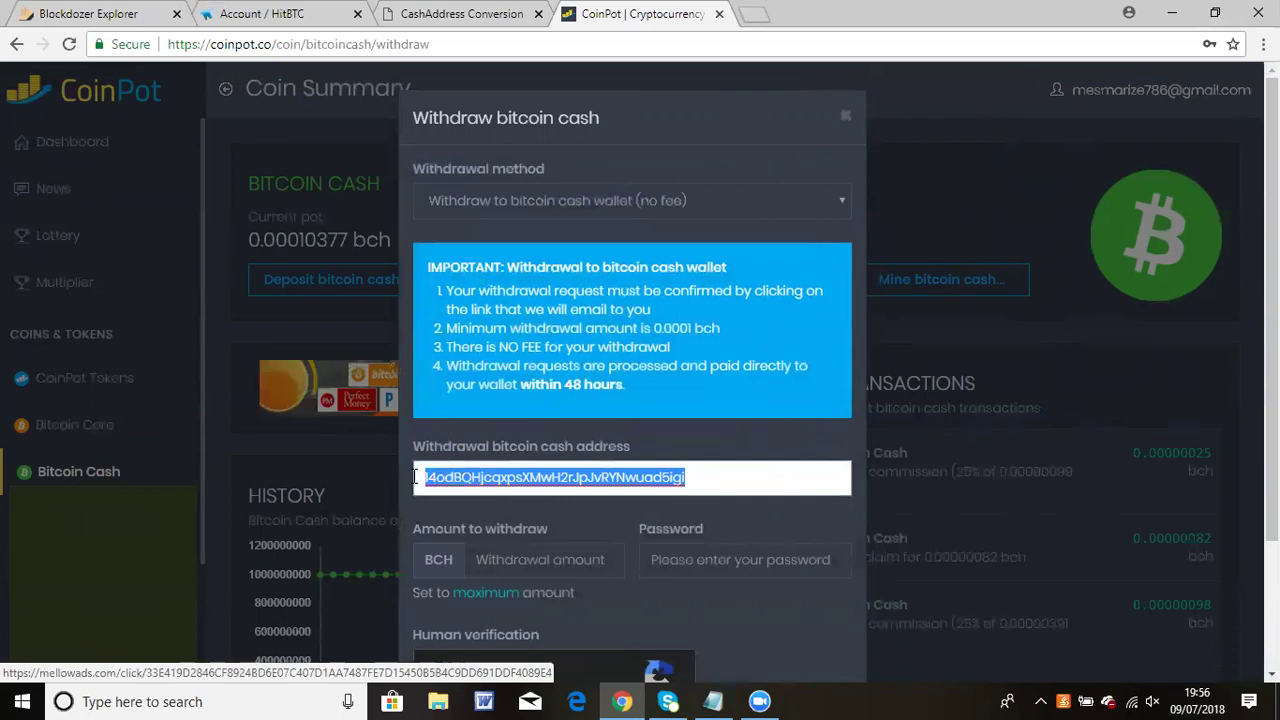
Review the converter's Legacy address, the HitBTC wallet address and the converter's web address, ending back on the CoinPot withdrawal form
{"action": "left_click", "coordinate": [455, 15]}
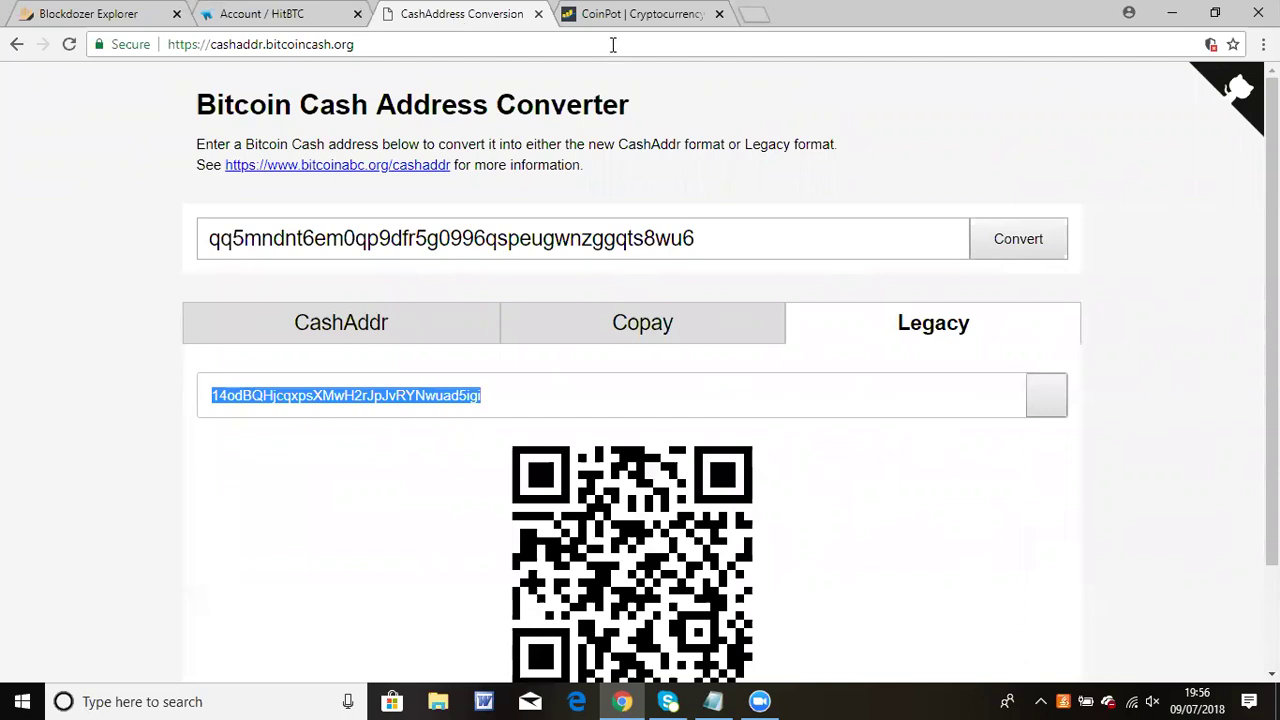
{"action": "left_click", "coordinate": [601, 16]}
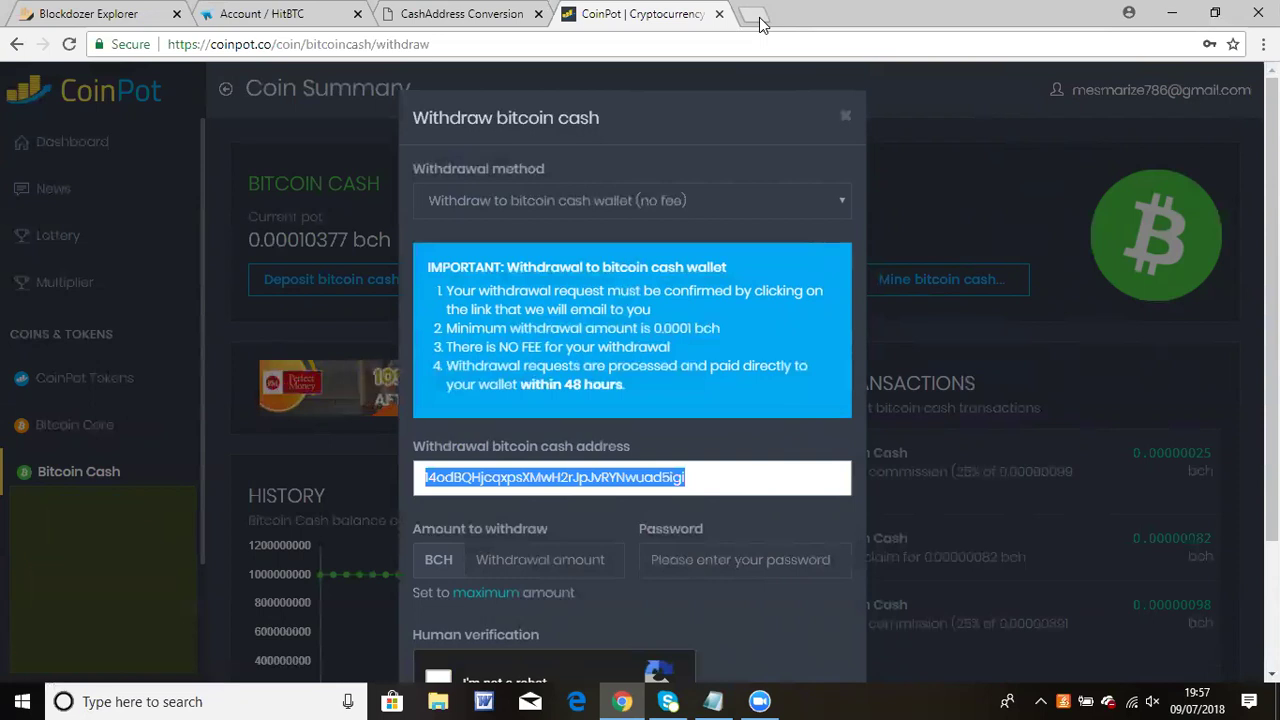
{"action": "left_click", "coordinate": [303, 10]}
{"action": "left_click_drag", "start_coordinate": [629, 540], "coordinate": [329, 535]}
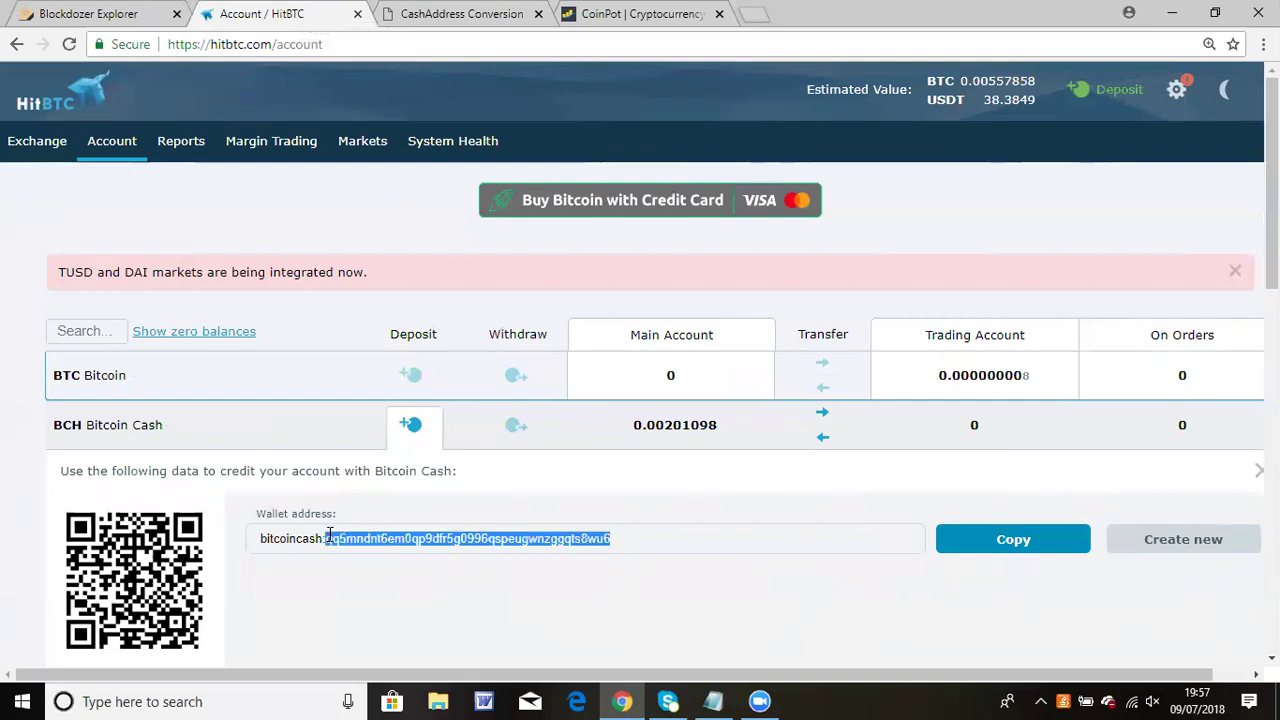
{"action": "left_click", "coordinate": [462, 12]}
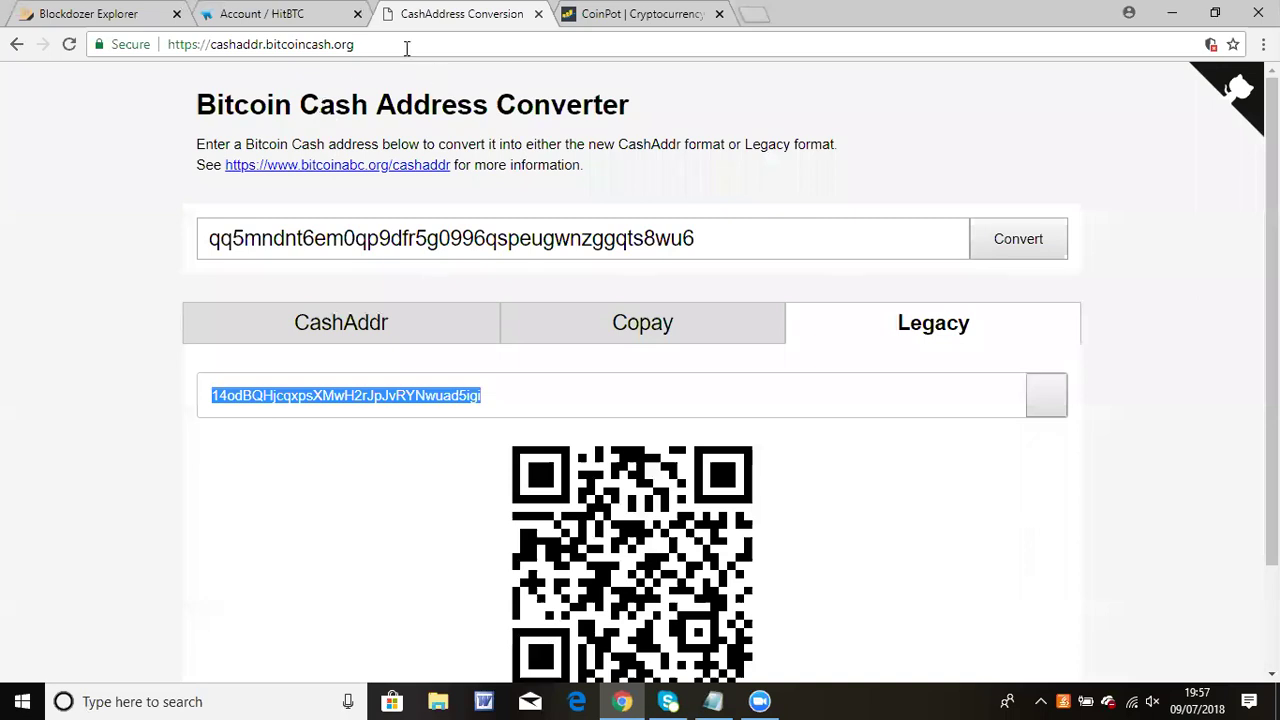
{"action": "left_click_drag", "start_coordinate": [398, 46], "coordinate": [140, 46]}
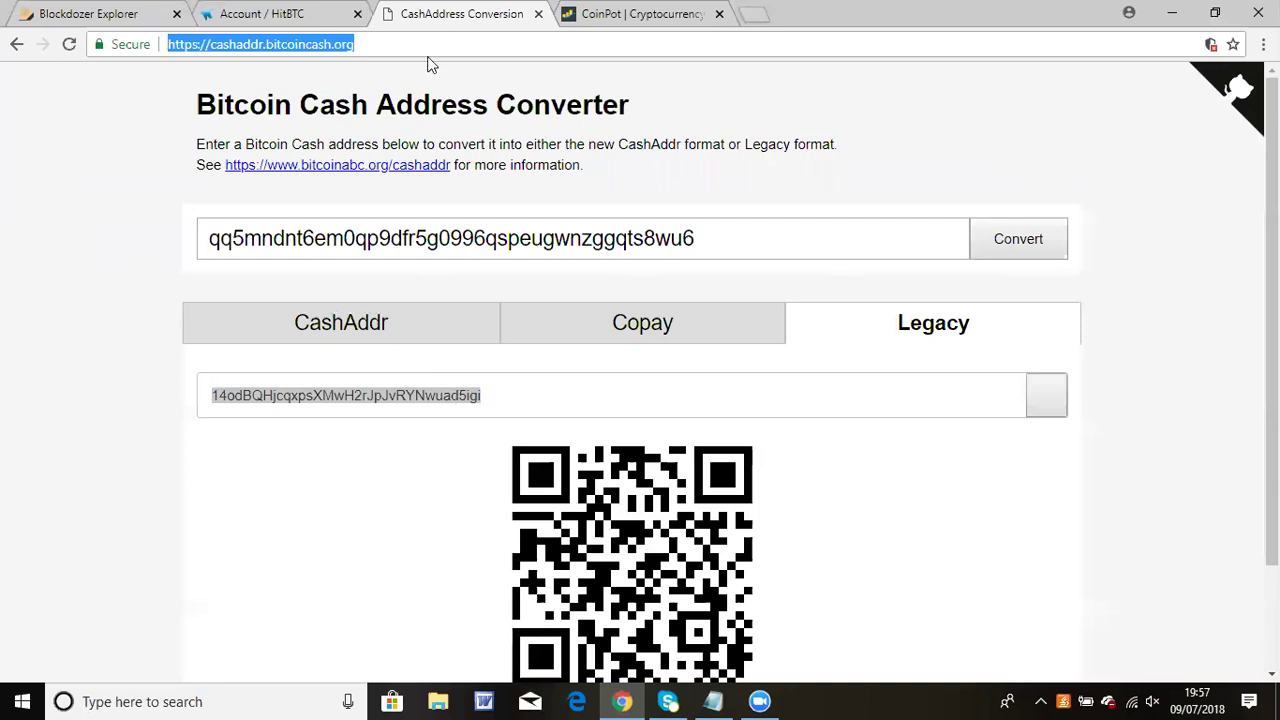
{"action": "left_click", "coordinate": [598, 16]}
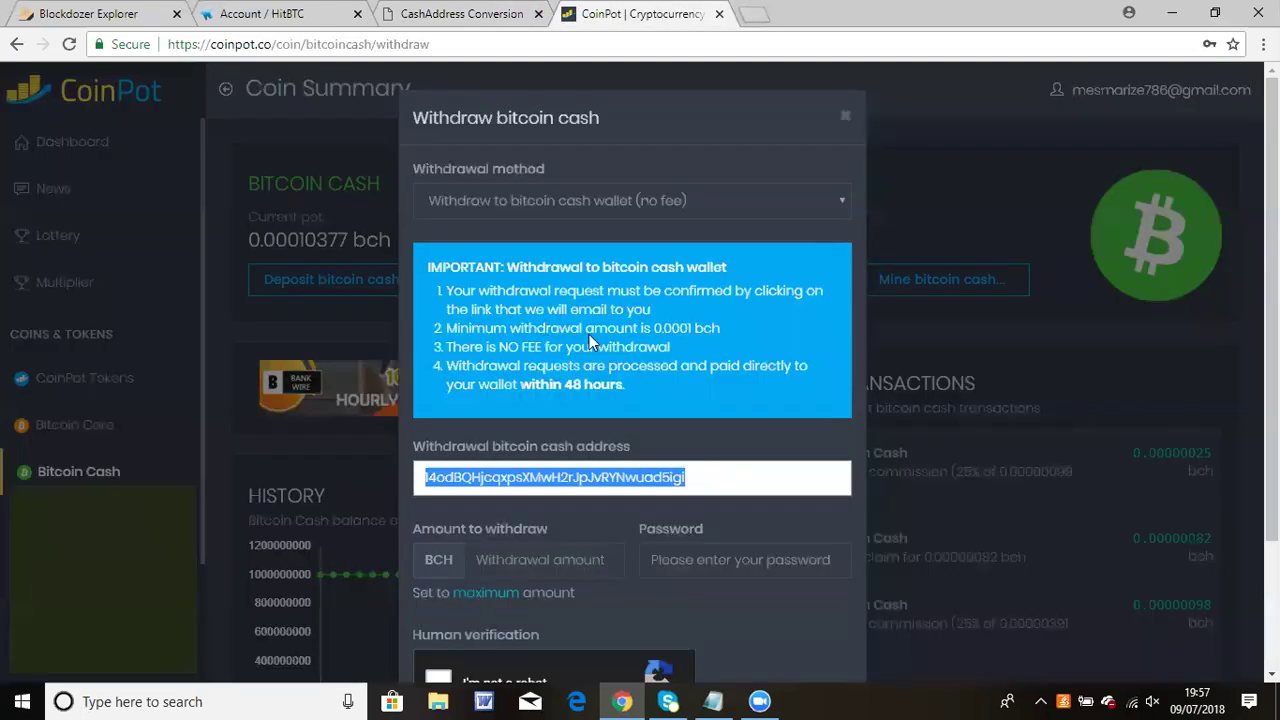